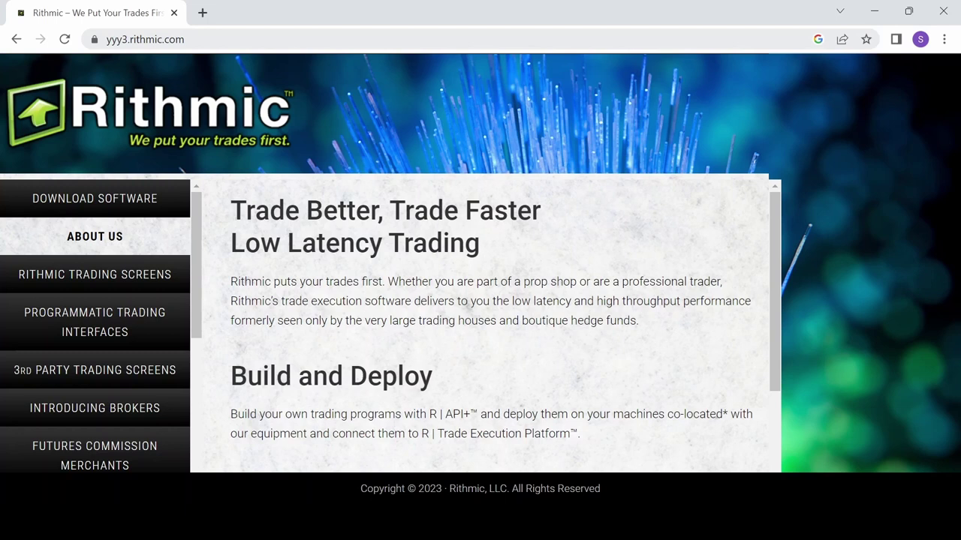
Launch R Trader Pro, turn Allow Plugins on, and autofill the saved orders login credentials.
left_click(170, 188)
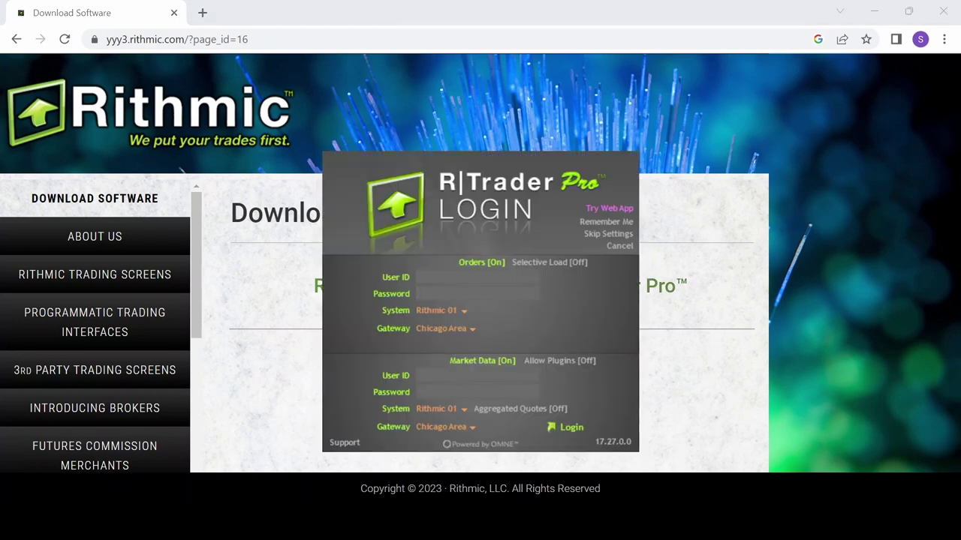
left_click(543, 297)
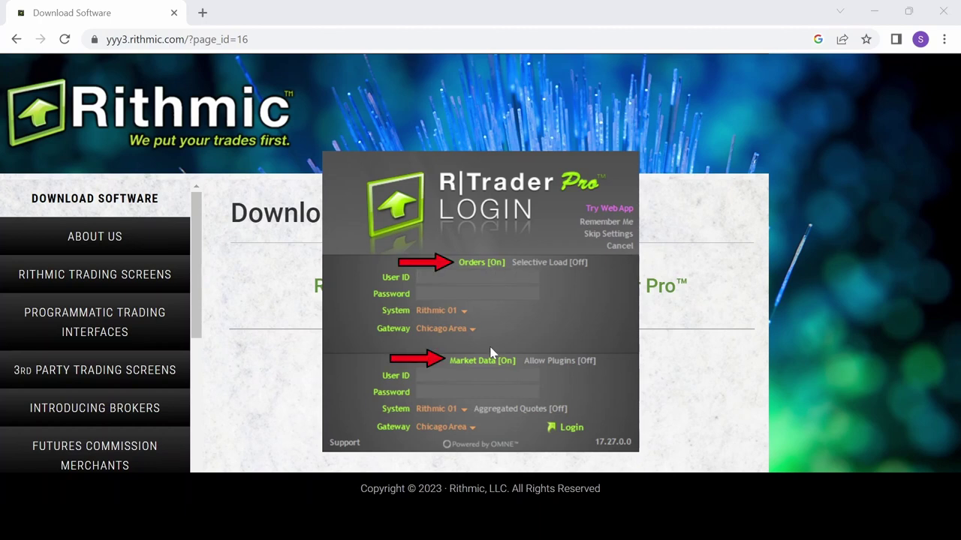
left_click(536, 362)
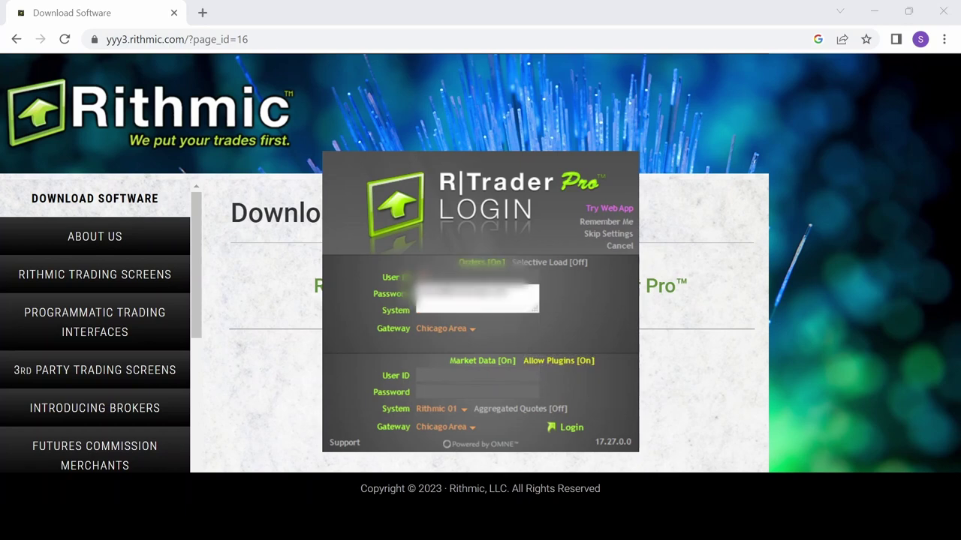
left_click(470, 305)
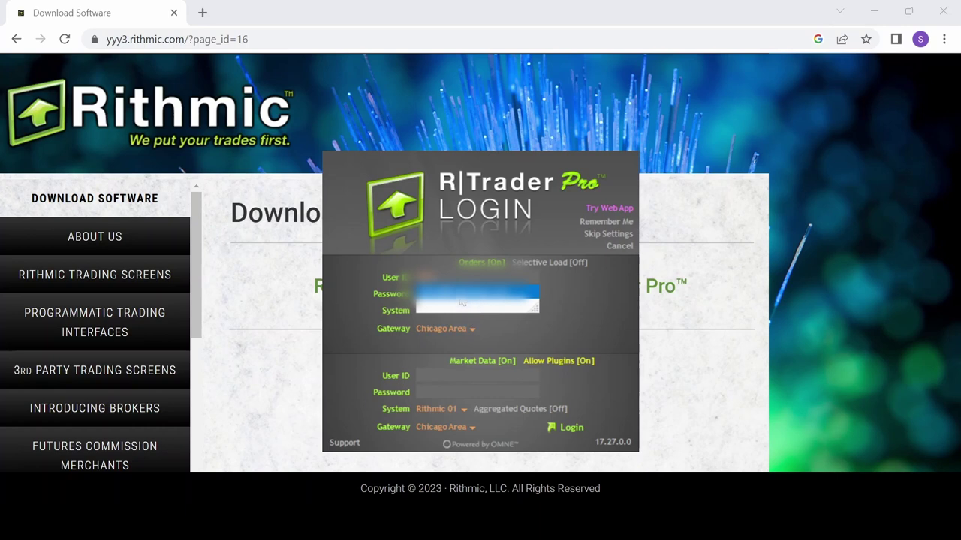
left_click(463, 303)
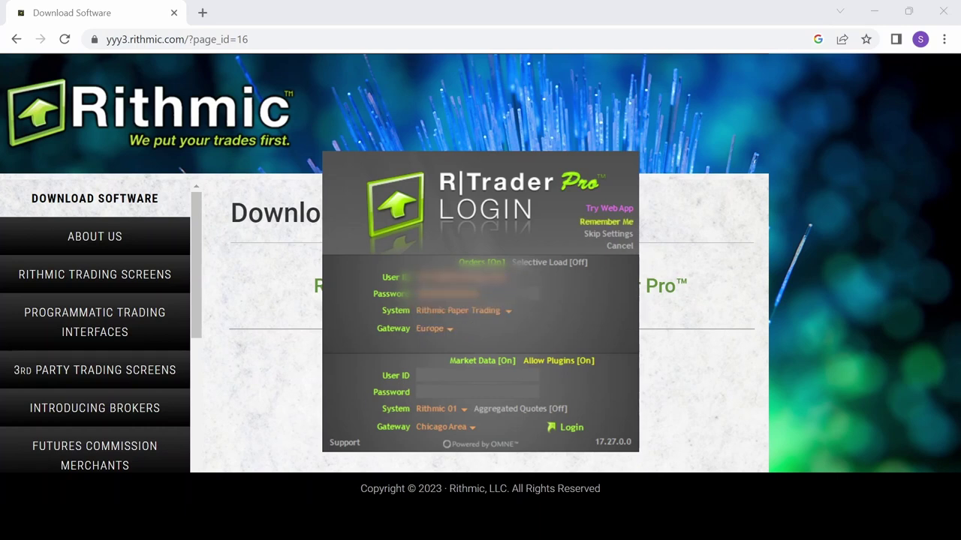
Set the orders login to Rithmic Paper Trading on the Europe gateway.
left_click(507, 316)
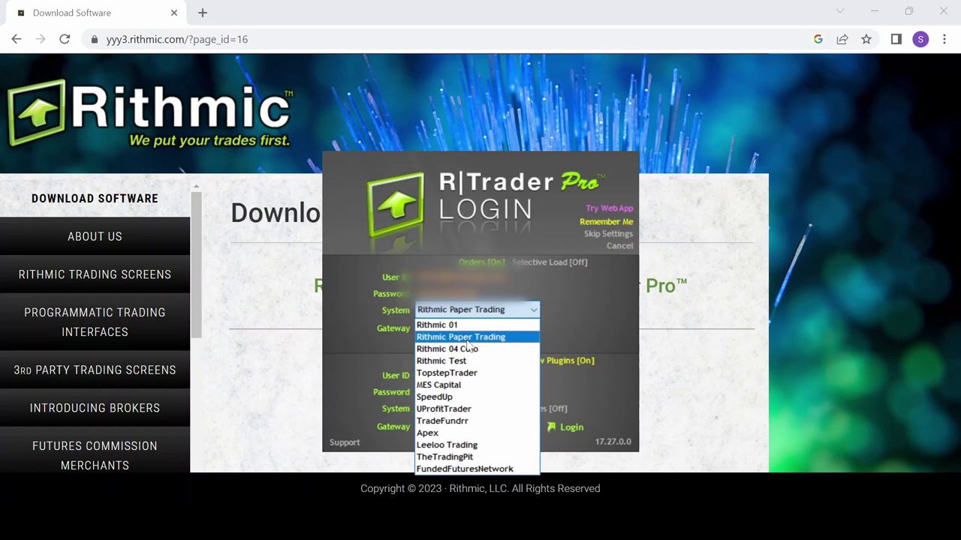
left_click(467, 339)
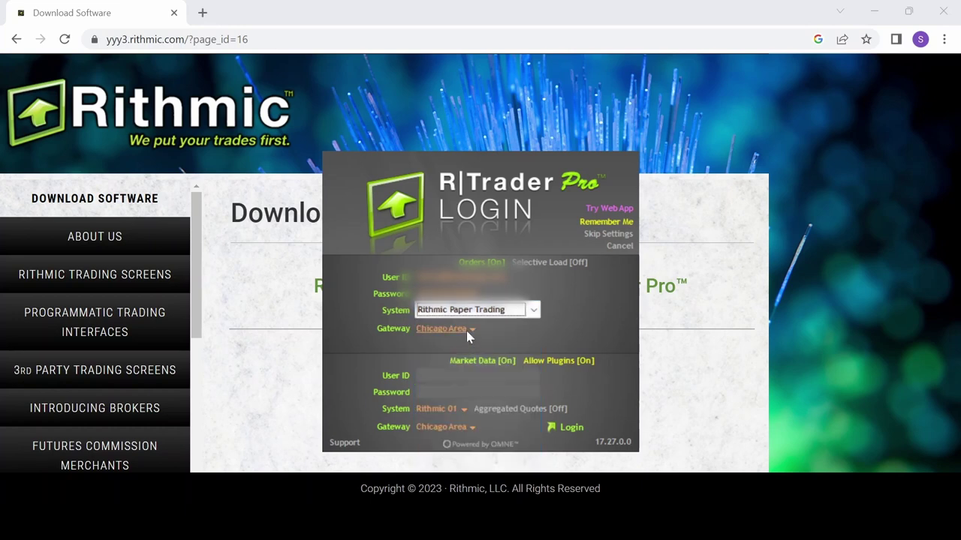
left_click(469, 330)
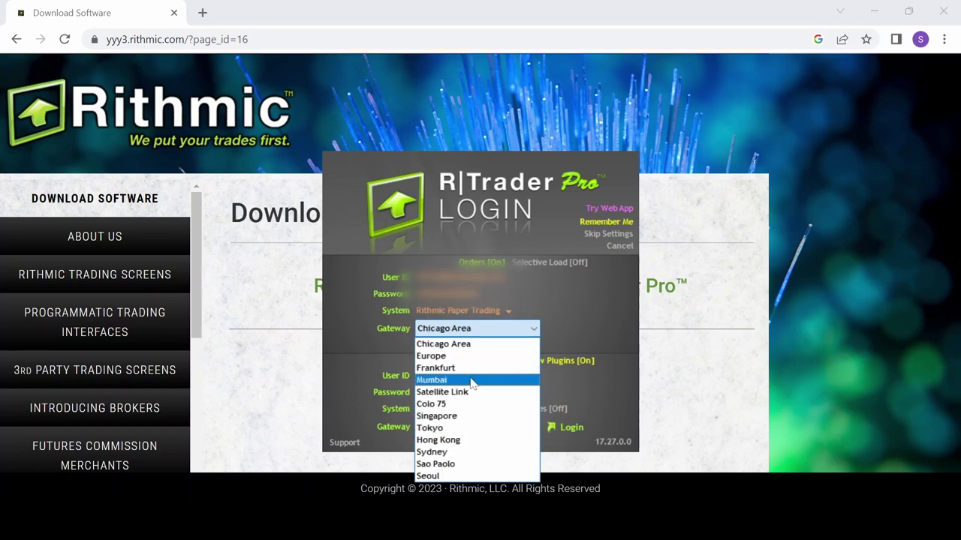
left_click(471, 357)
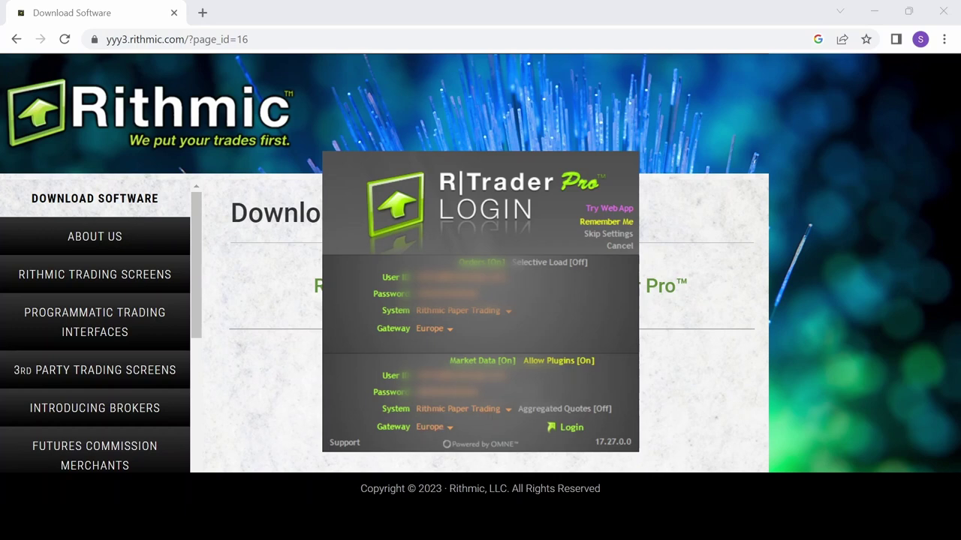
Set the market data login to Rithmic Paper Trading on the Europe gateway.
left_click(461, 411)
left_click(461, 412)
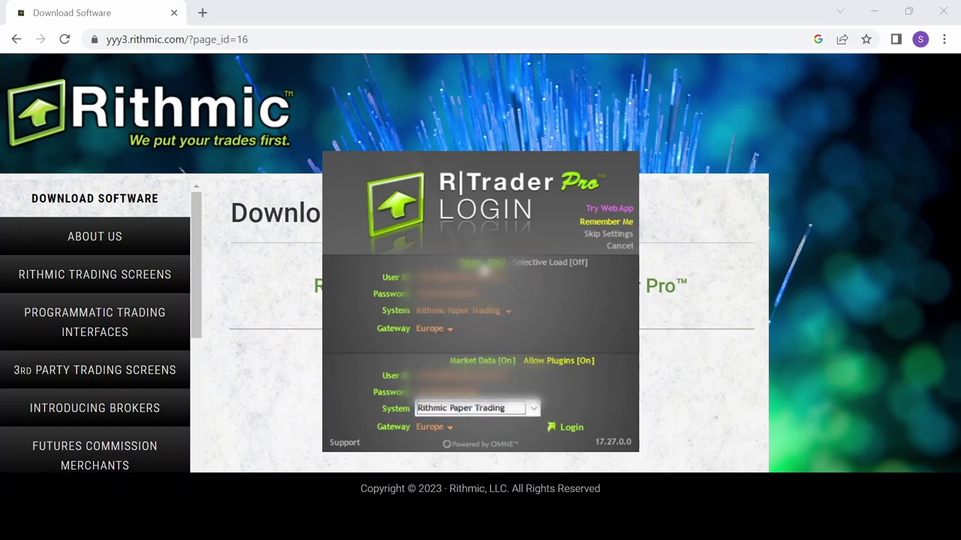
left_click(461, 428)
left_click(532, 427)
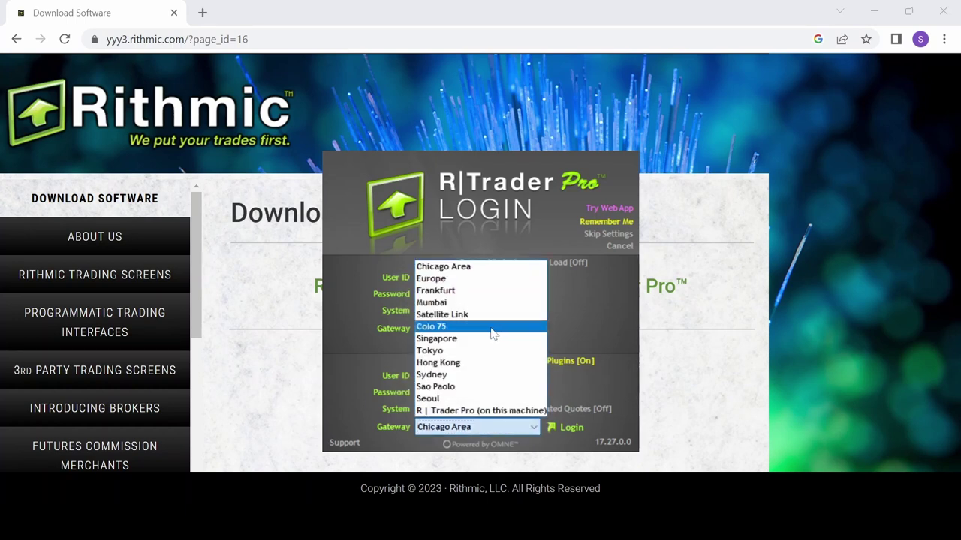
left_click(466, 281)
left_click(608, 375)
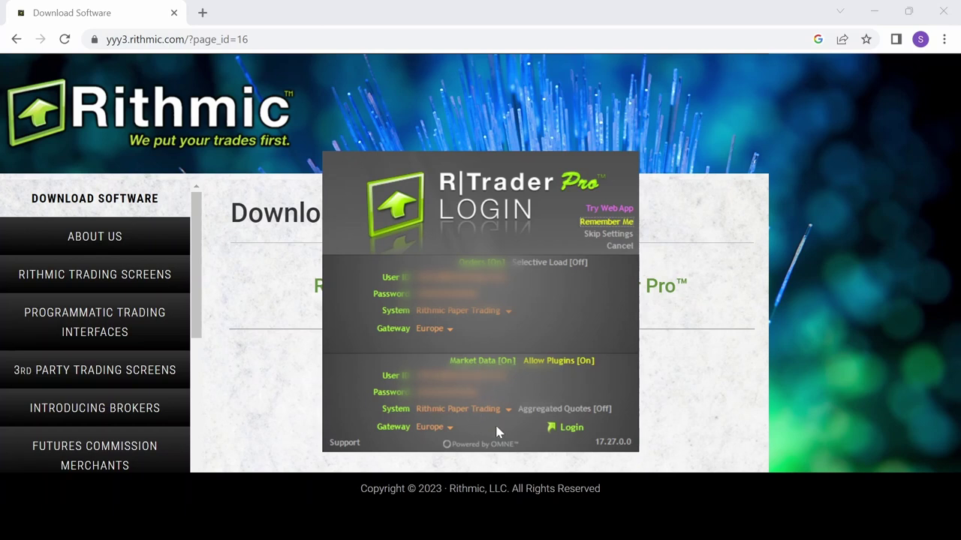
Log in to R Trader Pro and start Bookmap in Trading mode.
left_click(555, 428)
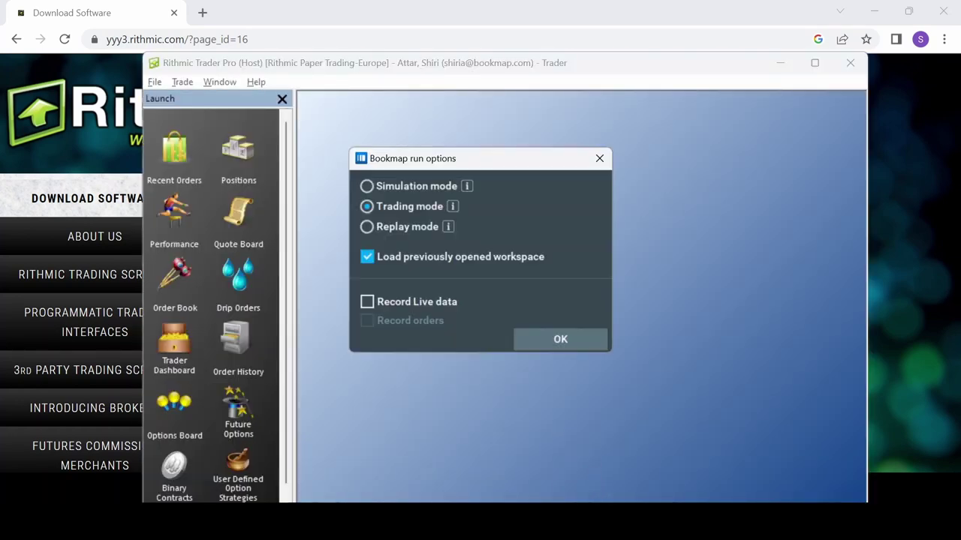
left_click(554, 338)
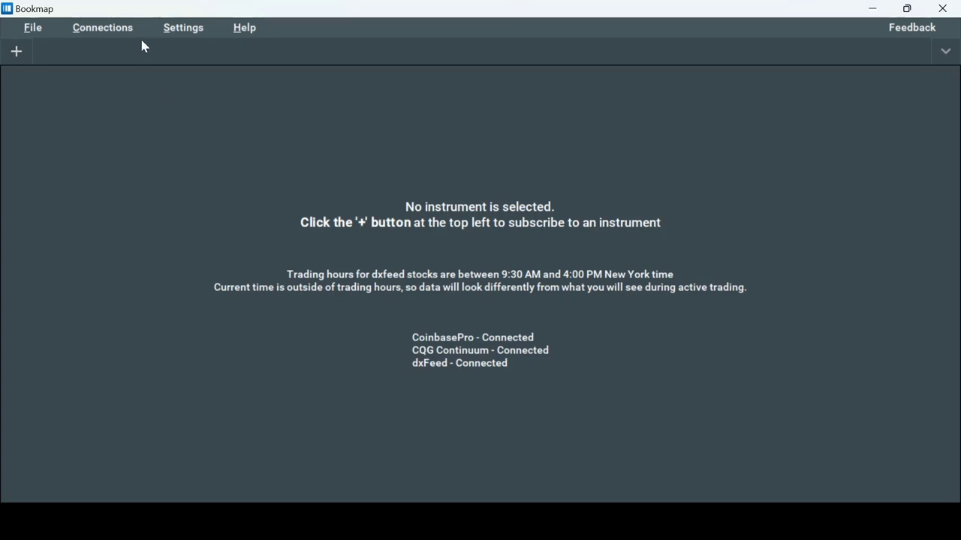
Add a new Rithmic connection named 'API' in Connectivity configuration.
left_click(119, 28)
left_click(98, 297)
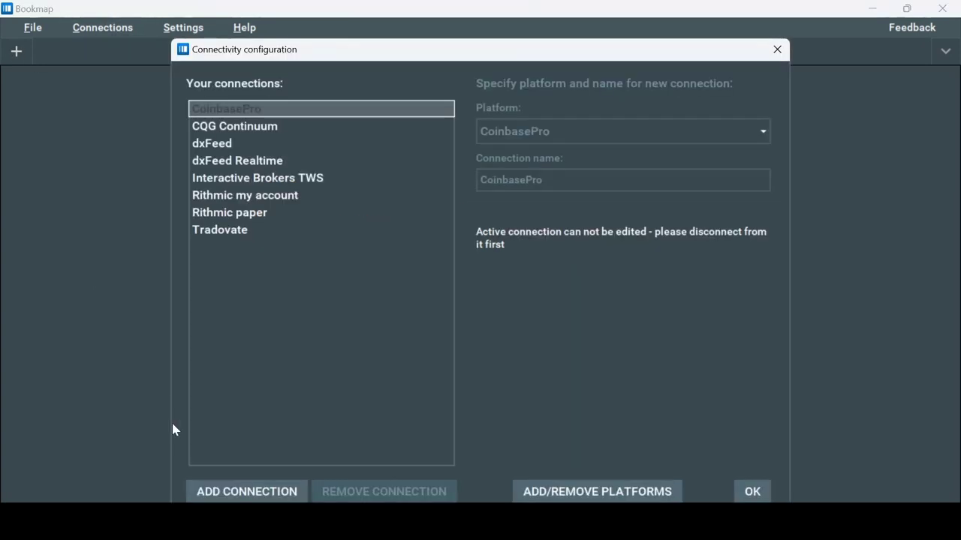
left_click(247, 492)
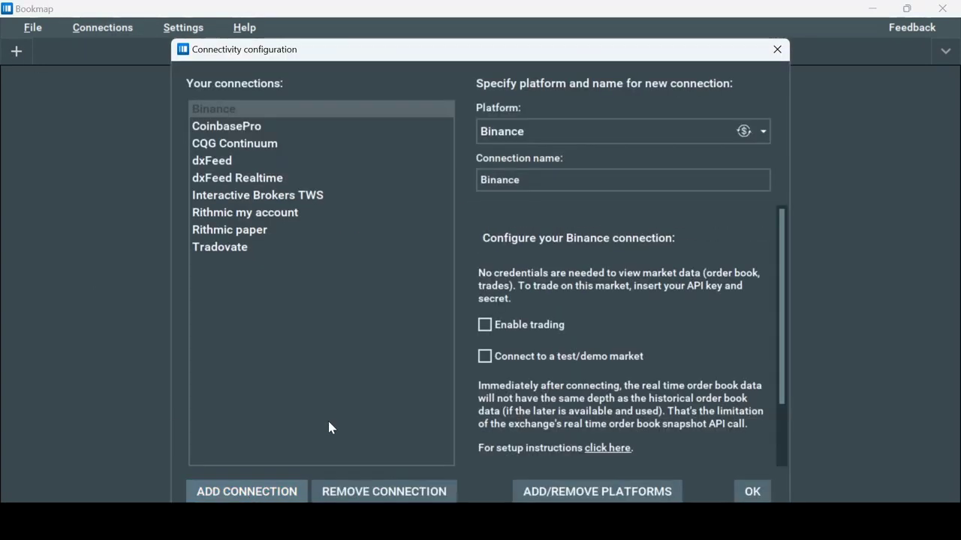
left_click(592, 132)
scroll(575, 253, "down", 5)
scroll(568, 262, "down", 5)
scroll(568, 262, "up", 1)
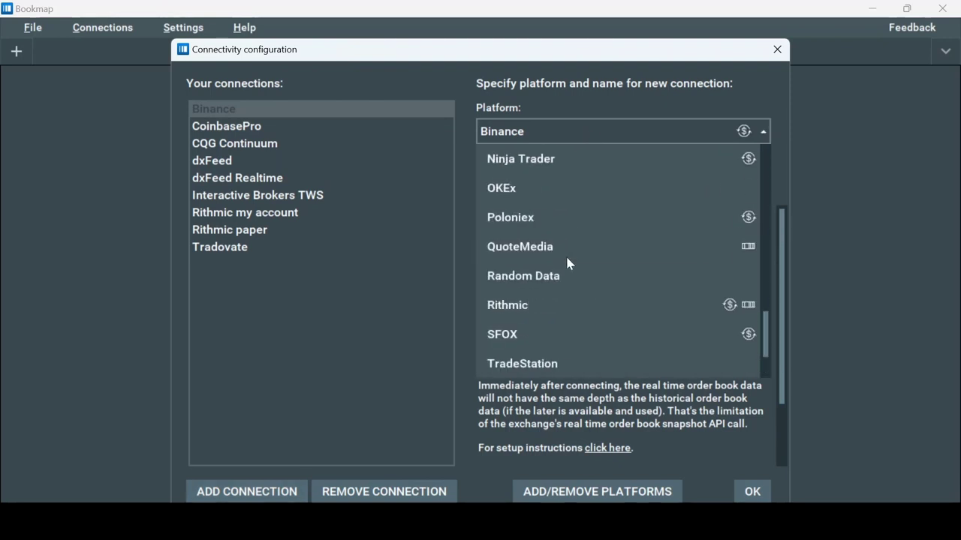
left_click(548, 303)
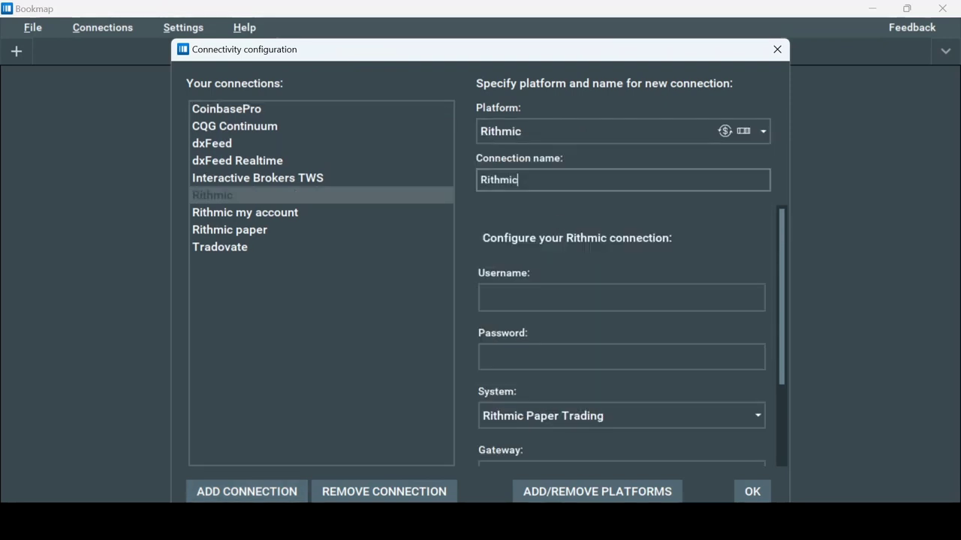
key("Caps_Lock")
type(" API")
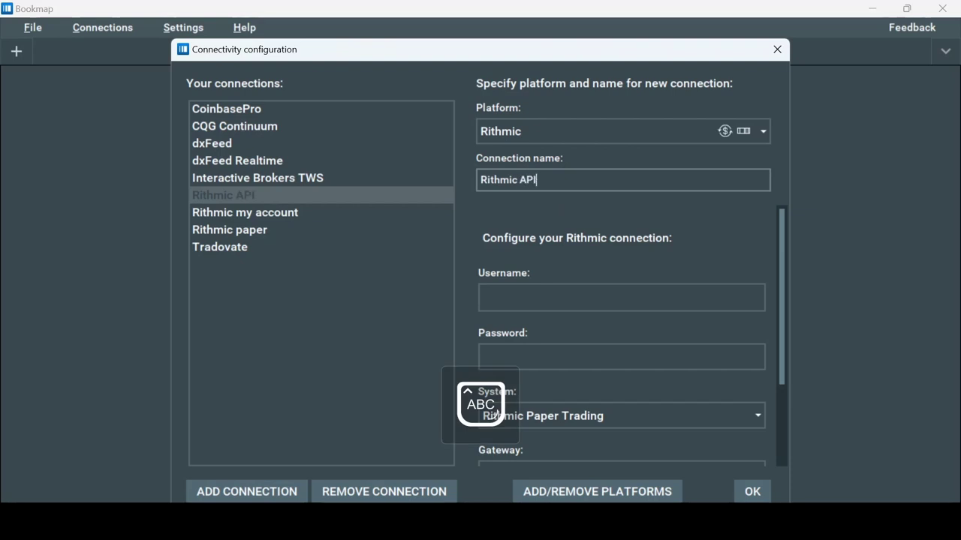
key("Caps_Lock")
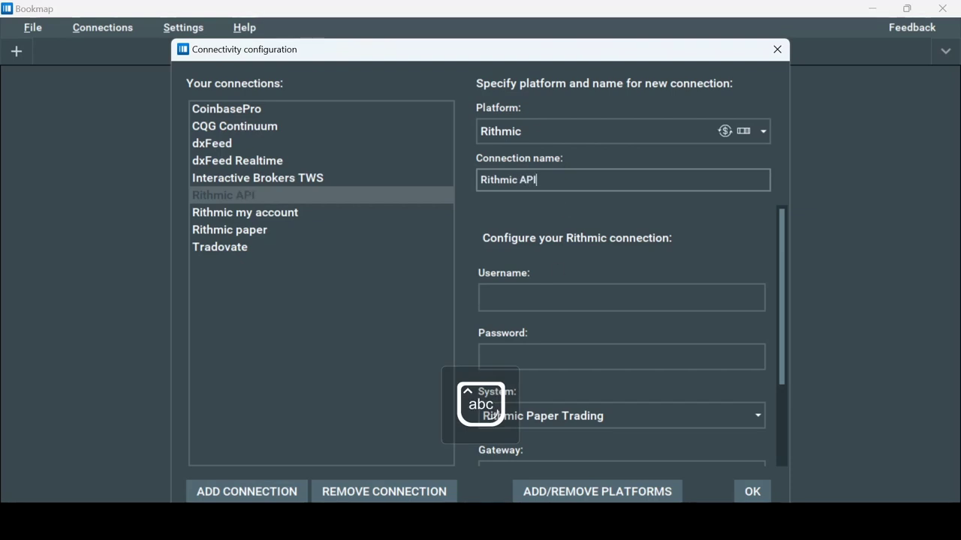
key("Tab")
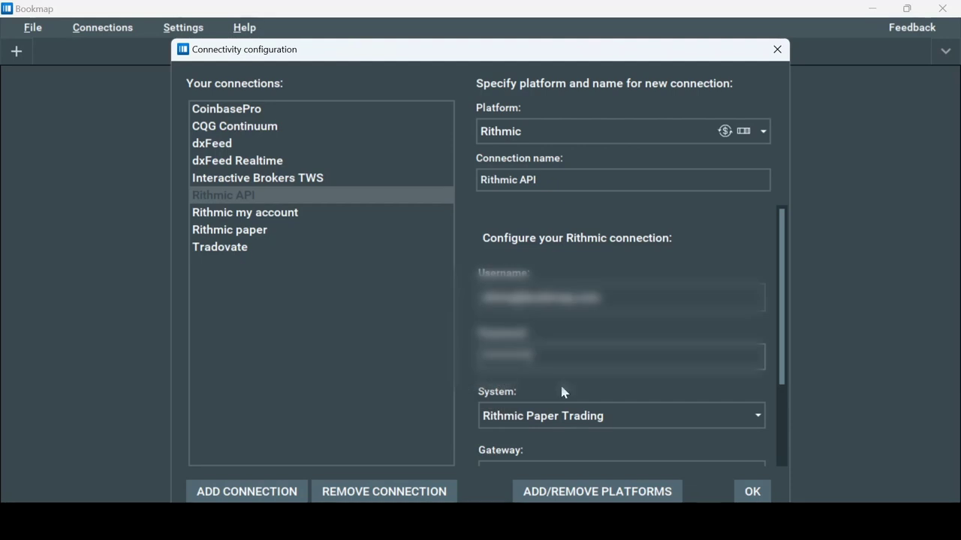
Choose Rithmic Paper Trading system and Europe gateway, enable Plugin mode, and acknowledge its note.
left_click(578, 415)
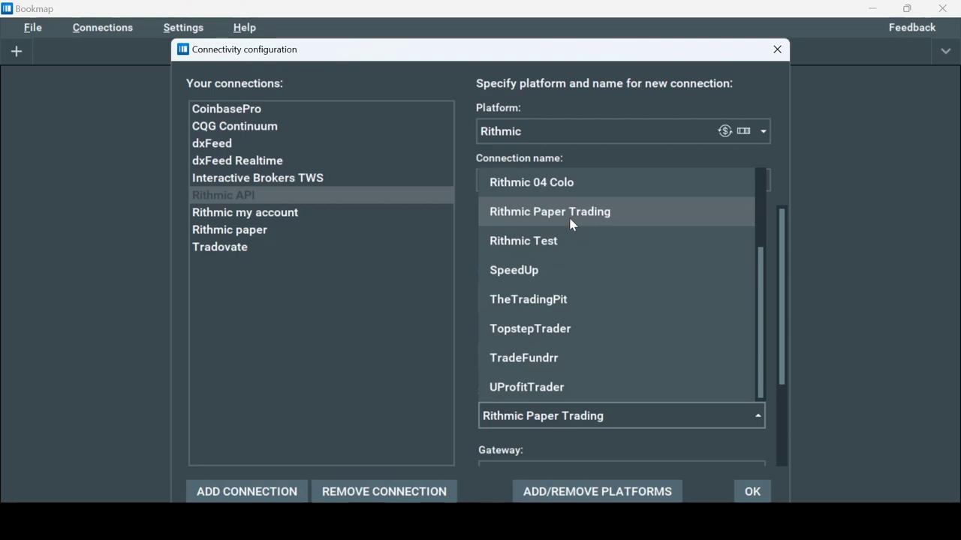
scroll(568, 219, "up", 2)
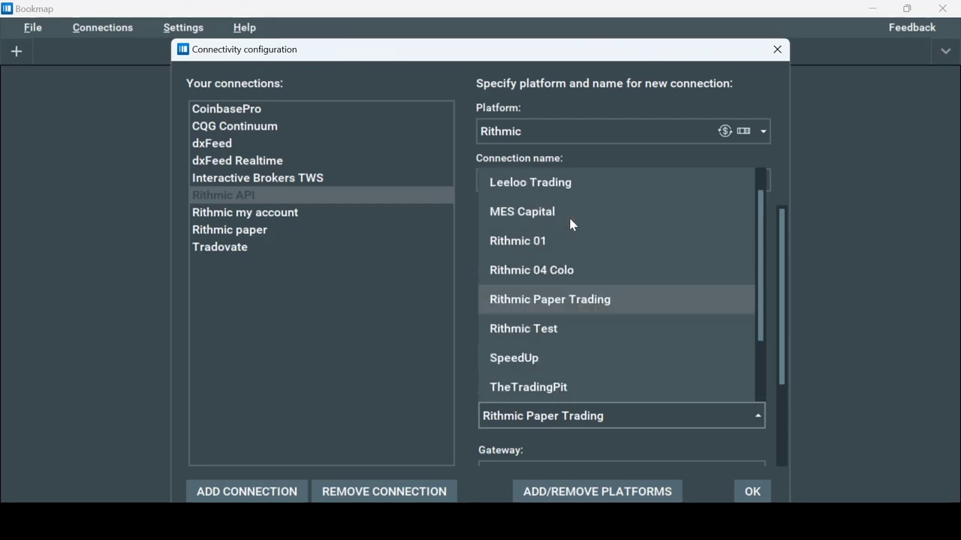
scroll(568, 222, "up", 1)
left_click(576, 332)
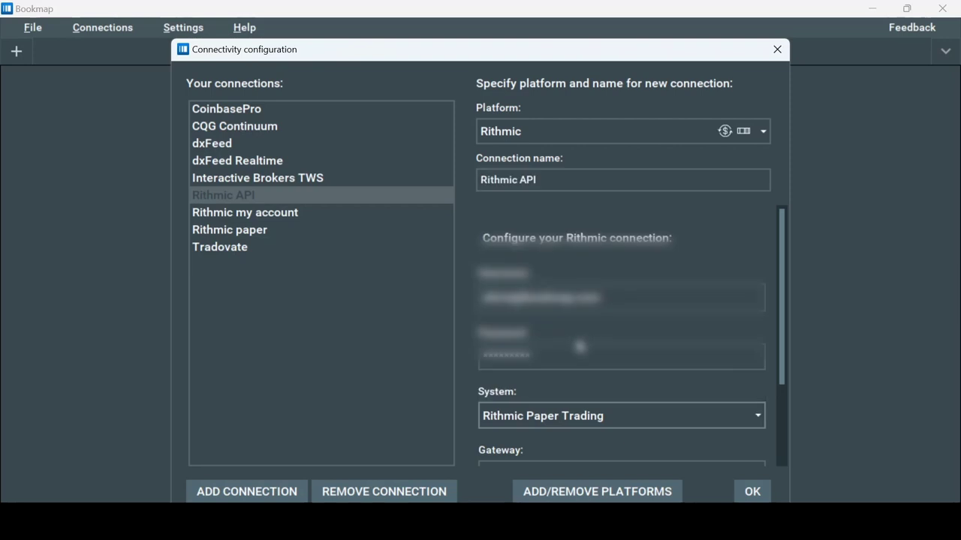
scroll(575, 414, "down", 2)
scroll(575, 414, "down", 1)
left_click(567, 444)
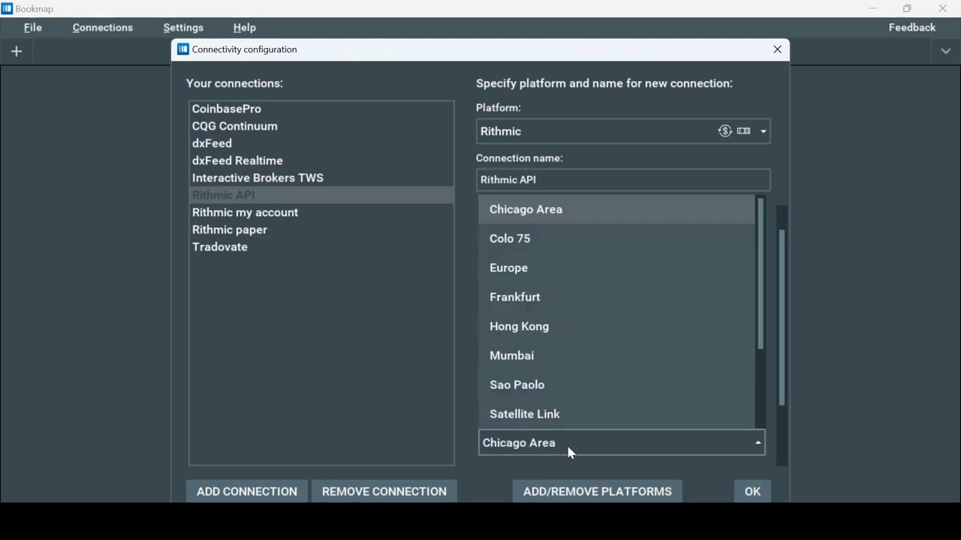
left_click(571, 268)
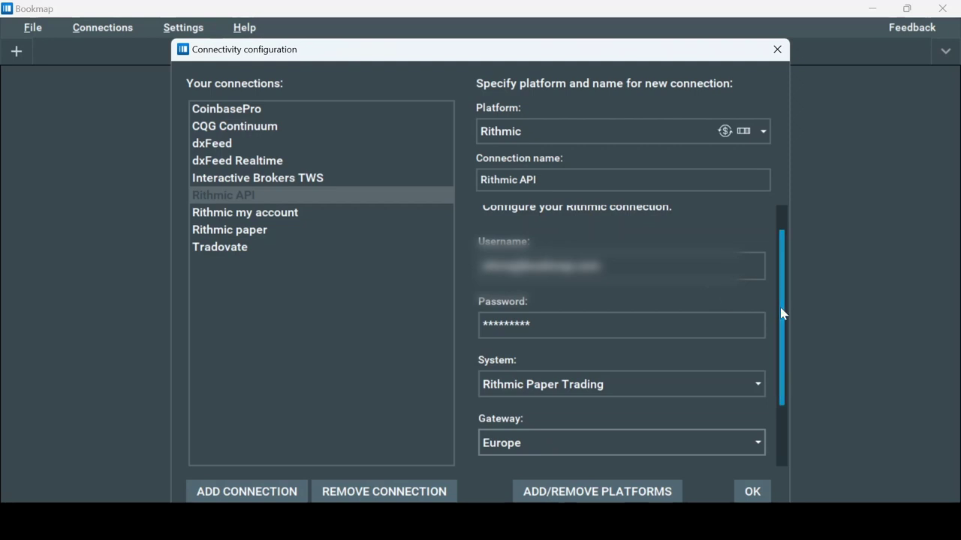
scroll(783, 314, "down", 3)
left_click(673, 397)
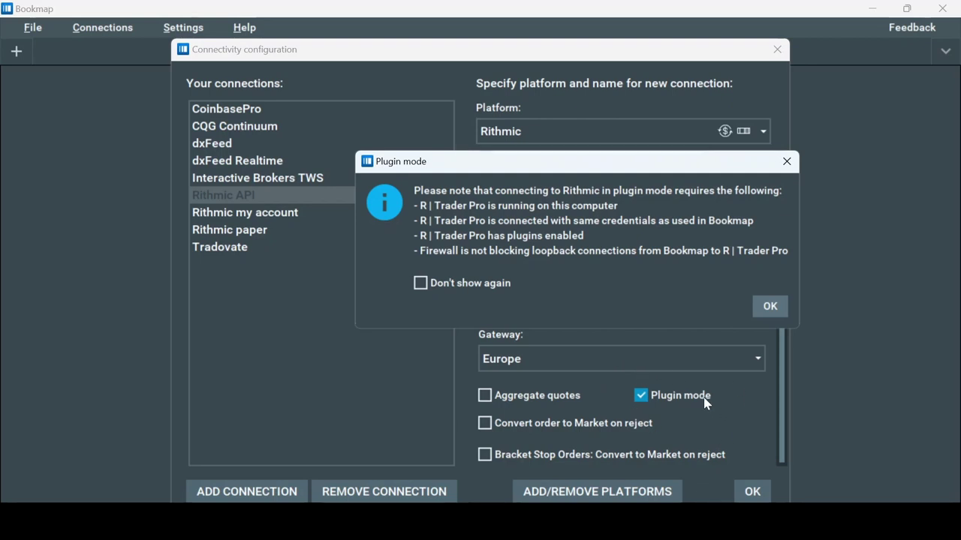
left_click(770, 306)
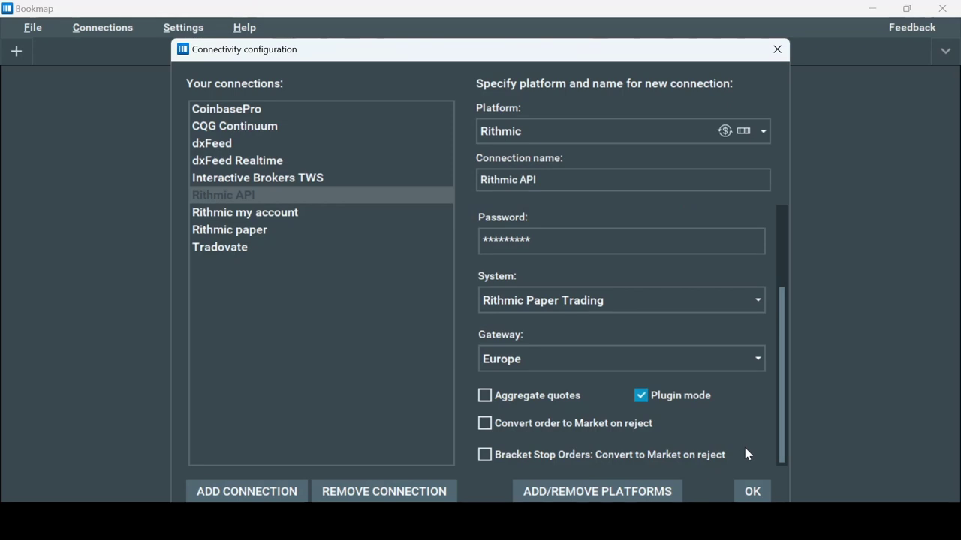
Save the connection settings and enable the Rithmic connection.
left_click(752, 491)
left_click(118, 34)
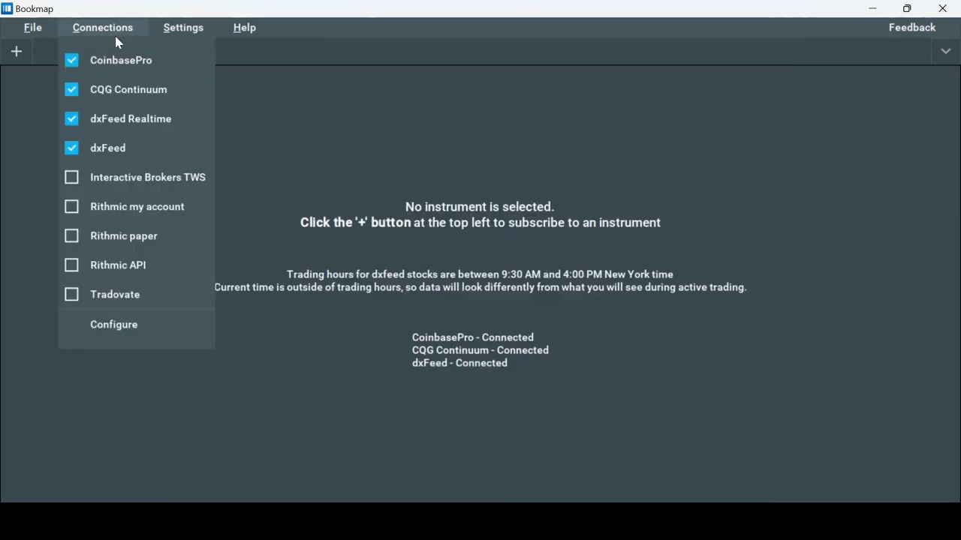
left_click(118, 234)
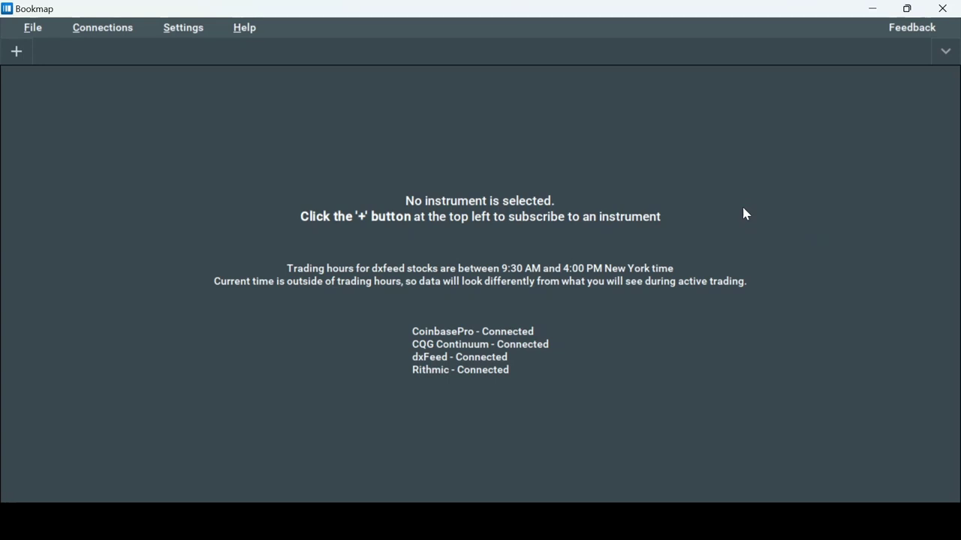
Subscribe to ESM3 on CME through the Rithmic platform.
left_click(18, 52)
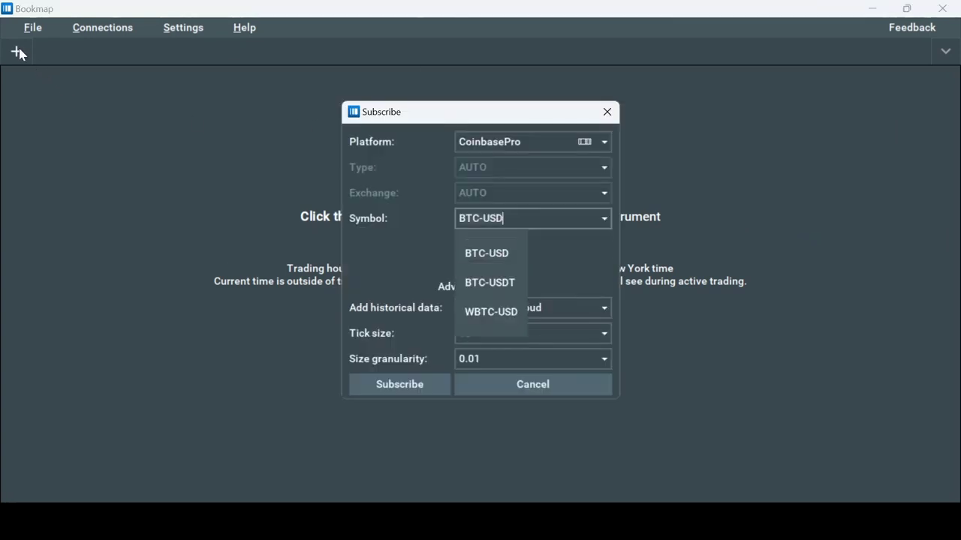
left_click(519, 148)
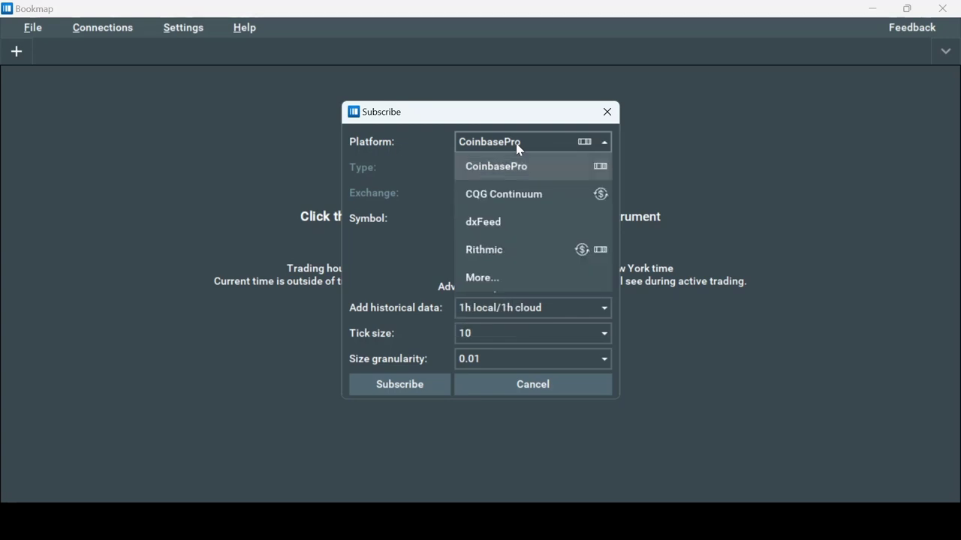
left_click(502, 252)
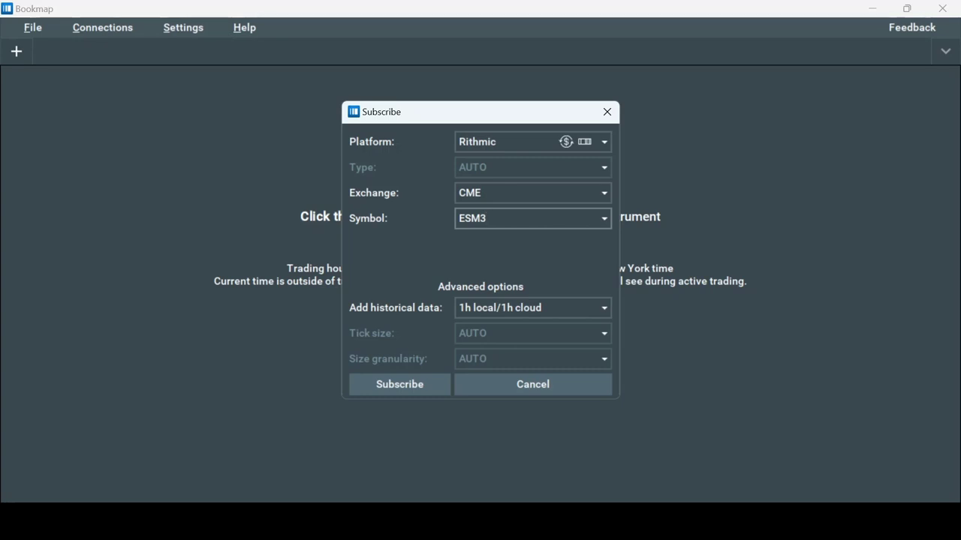
left_click(386, 391)
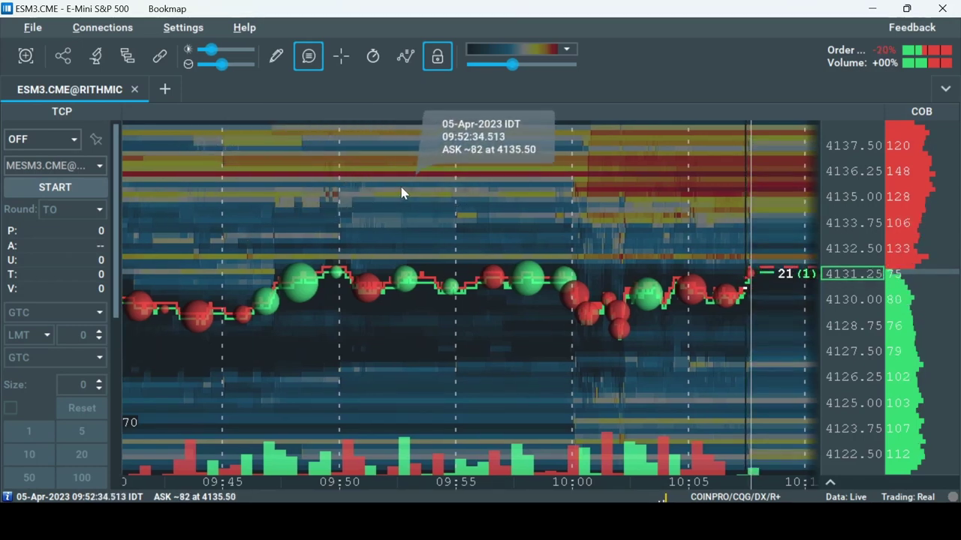
Unlock chart trading and set the trading control mode to BOTH.
left_click(440, 61)
left_click(439, 61)
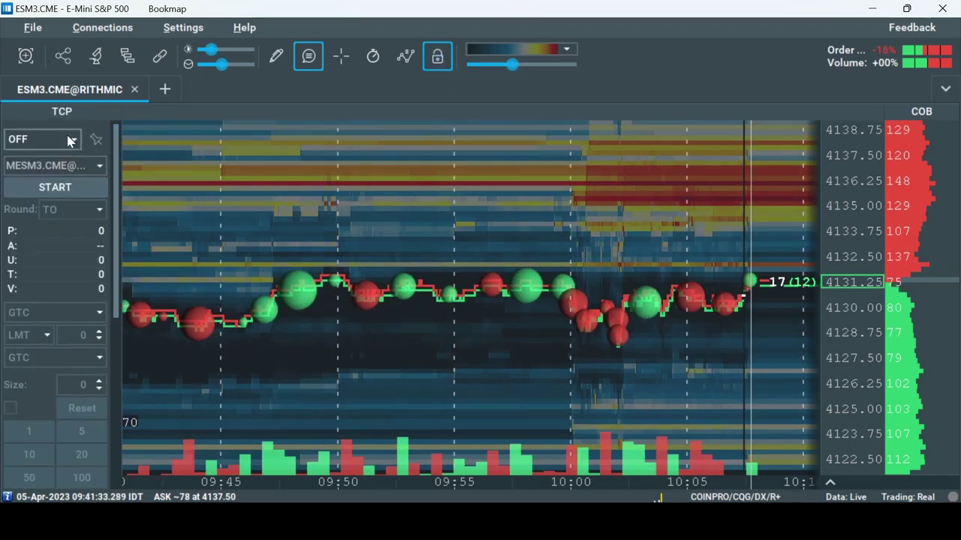
left_click(42, 139)
left_click(68, 255)
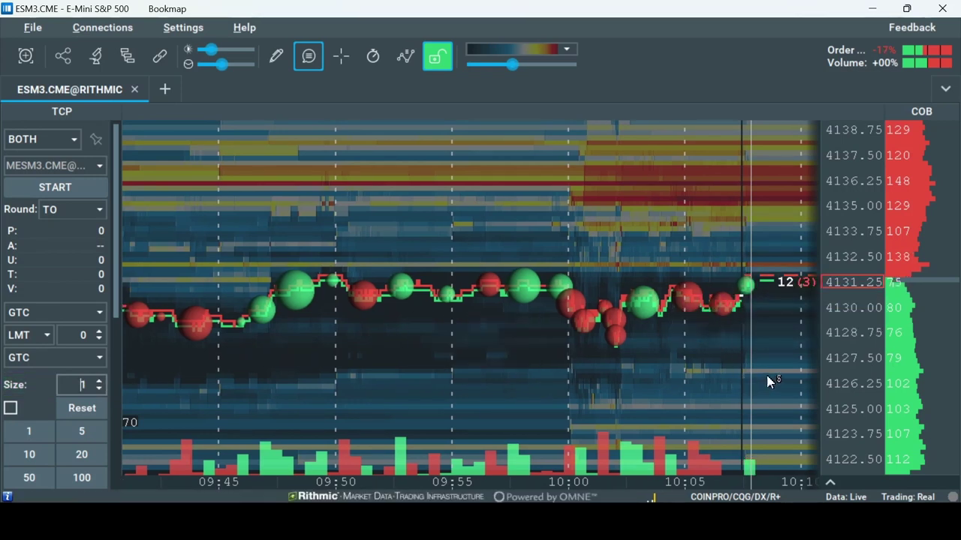
Place and confirm one-lot buy limit orders at 4126.50 and 4125.50.
left_click(641, 375)
left_click(555, 345)
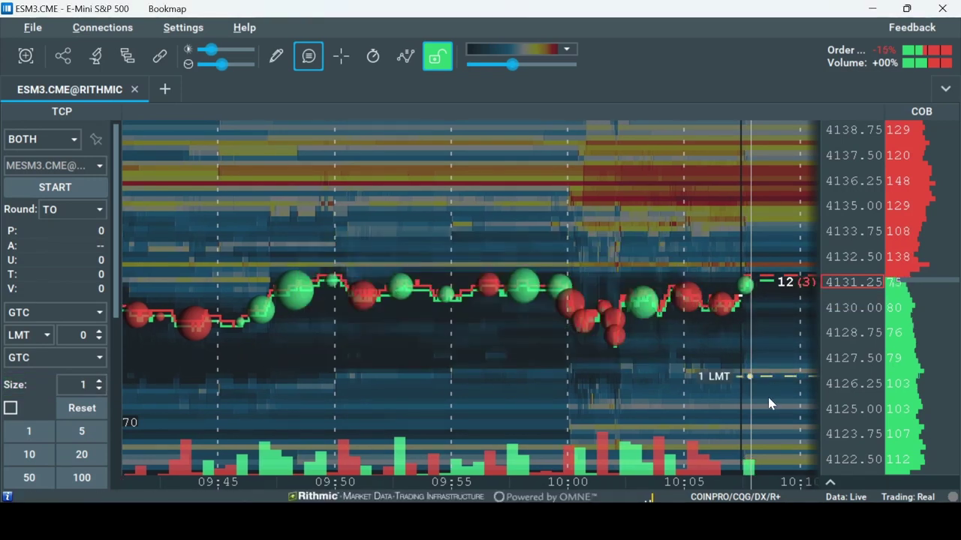
left_click(769, 398)
left_click(557, 346)
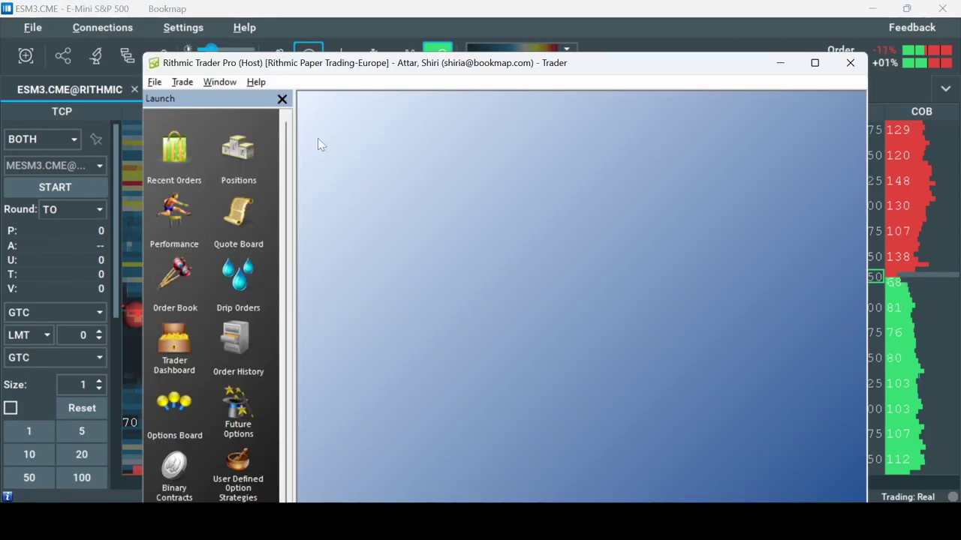
Cancel the 4125.50 buy limit order from Recent Orders, then return to Bookmap.
left_click(154, 83)
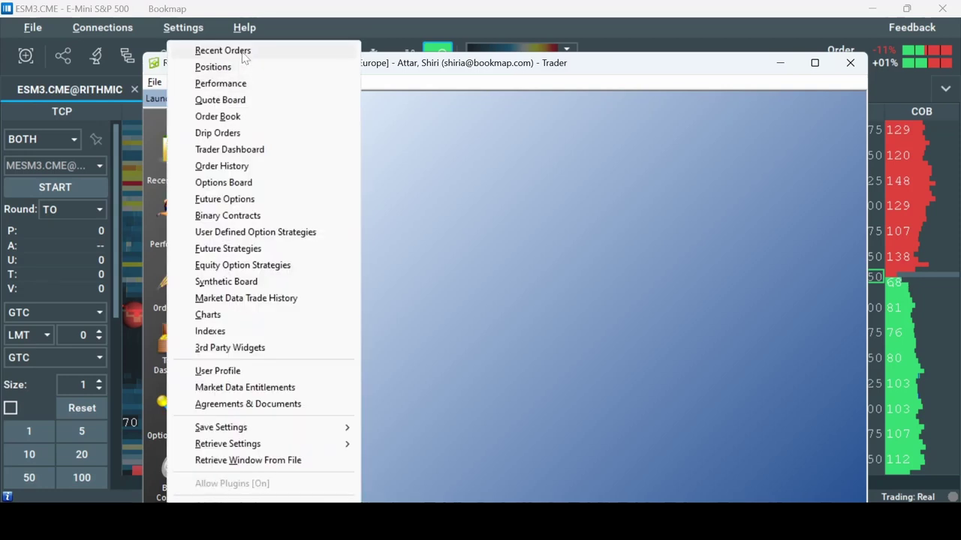
left_click(214, 47)
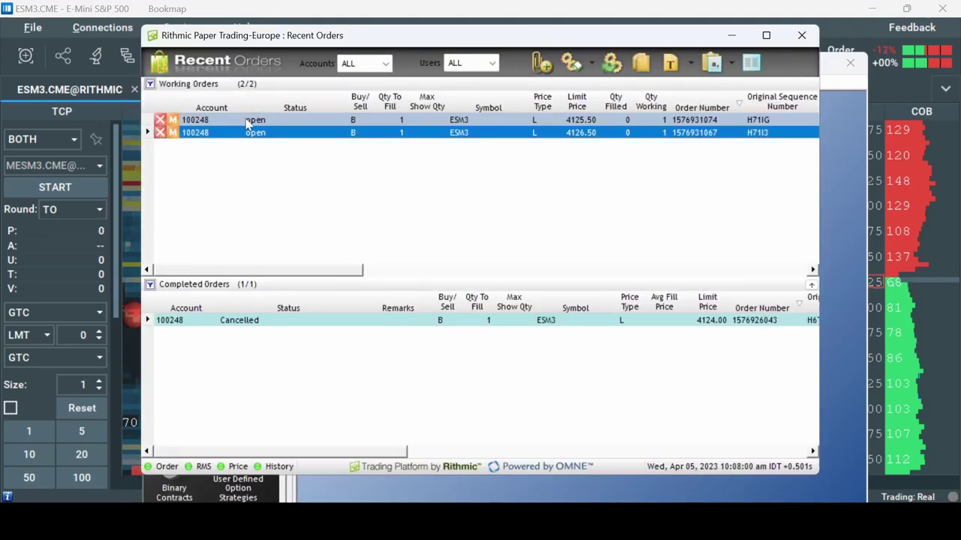
left_click(163, 124)
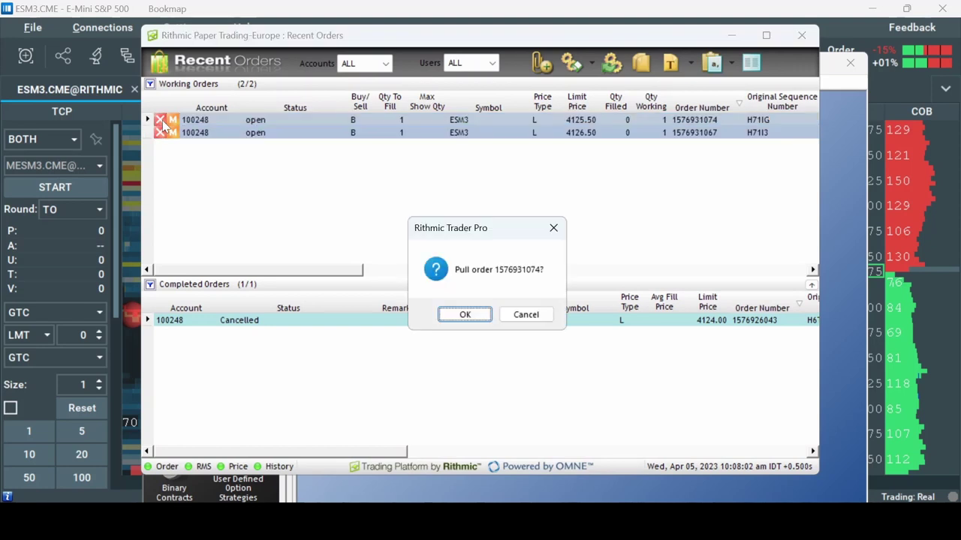
left_click(465, 314)
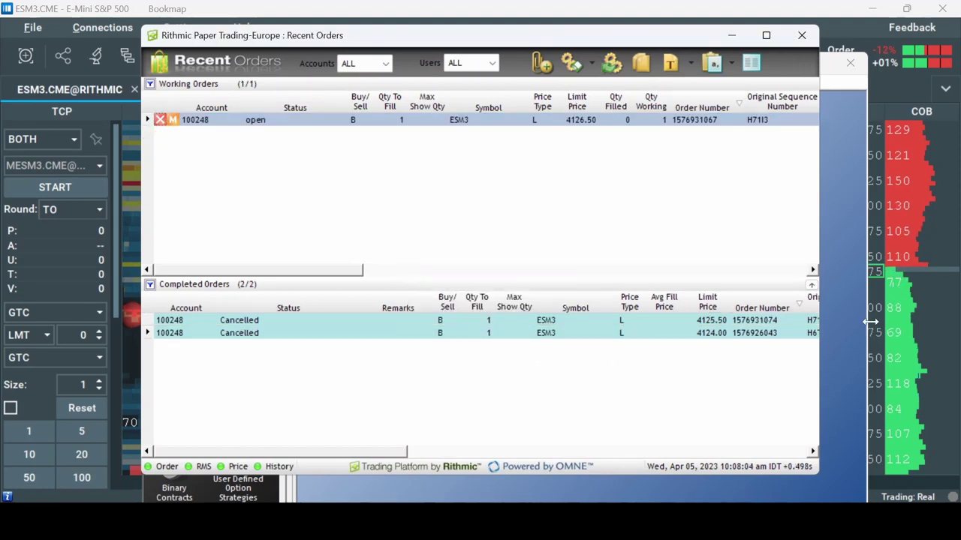
left_click(908, 105)
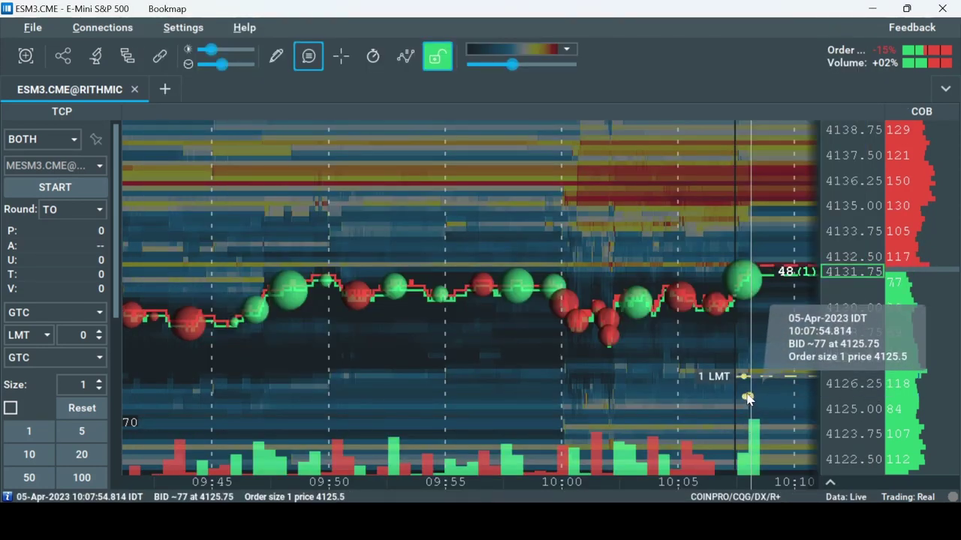